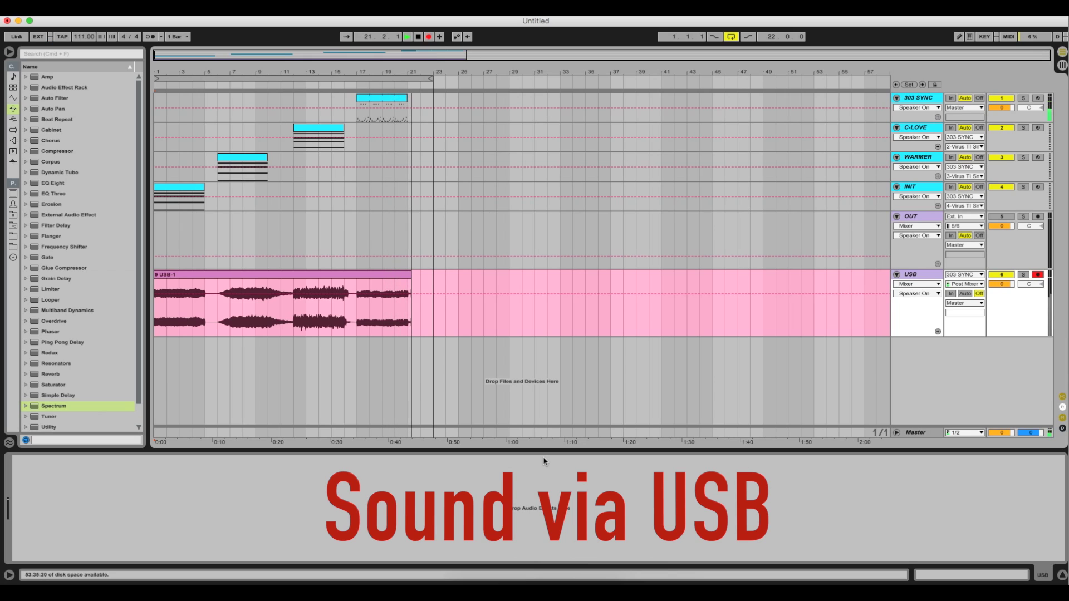
- Stop the USB recording, arm and activate the OUT track with Ext. In 5/6 as input, and deactivate the USB track
key(space)
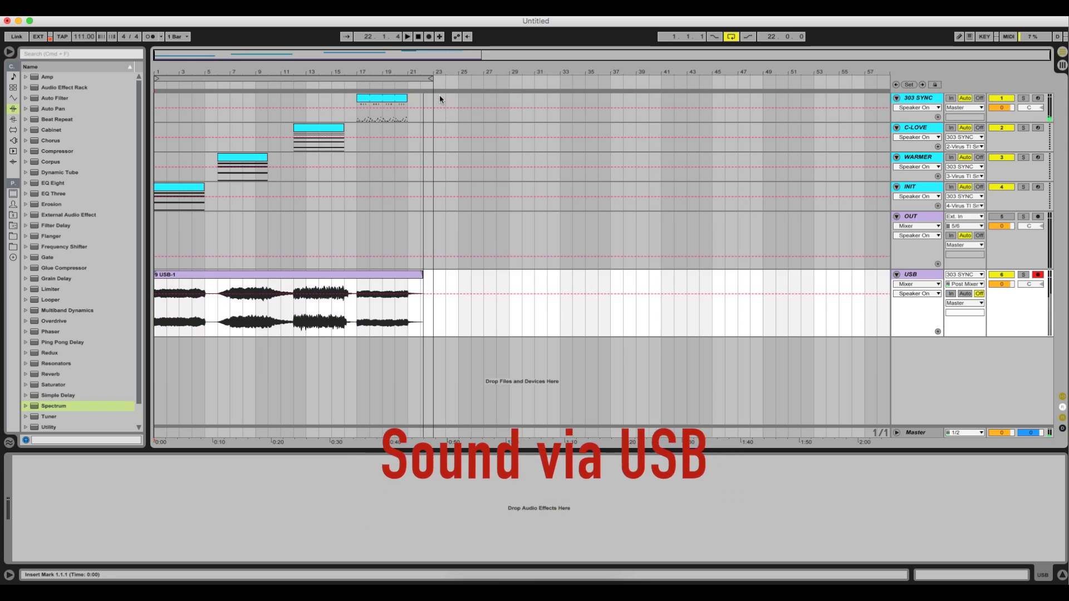
click(1037, 216)
click(1001, 274)
click(1009, 219)
click(963, 216)
click(963, 217)
click(961, 226)
click(961, 227)
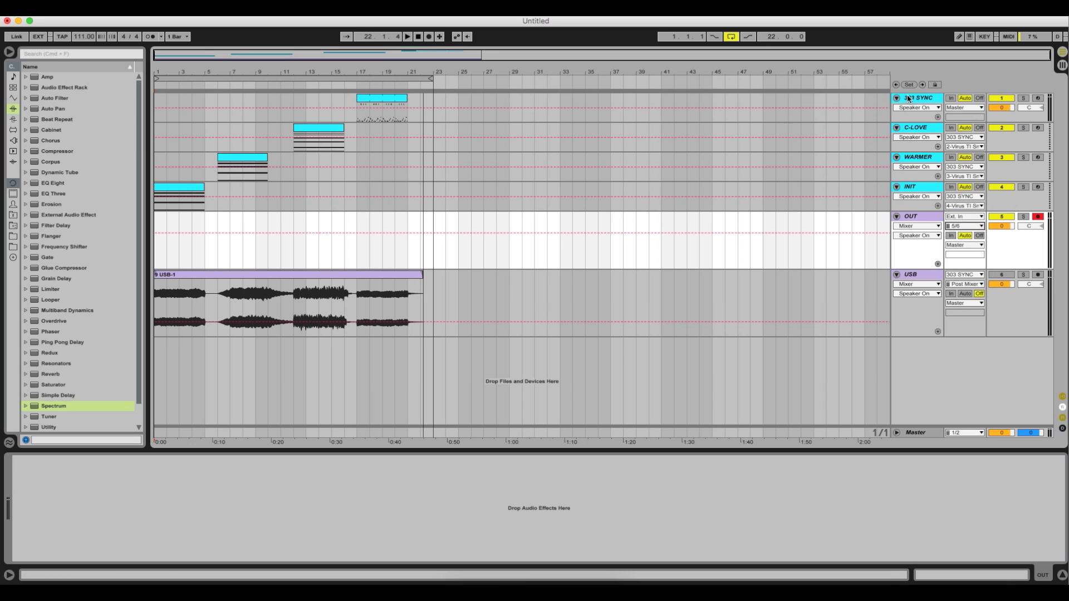
- Open the Virus TI plugin from the 303 SYNC track and route parts 1 and 2 to Out1 L+R
click(908, 98)
click(36, 461)
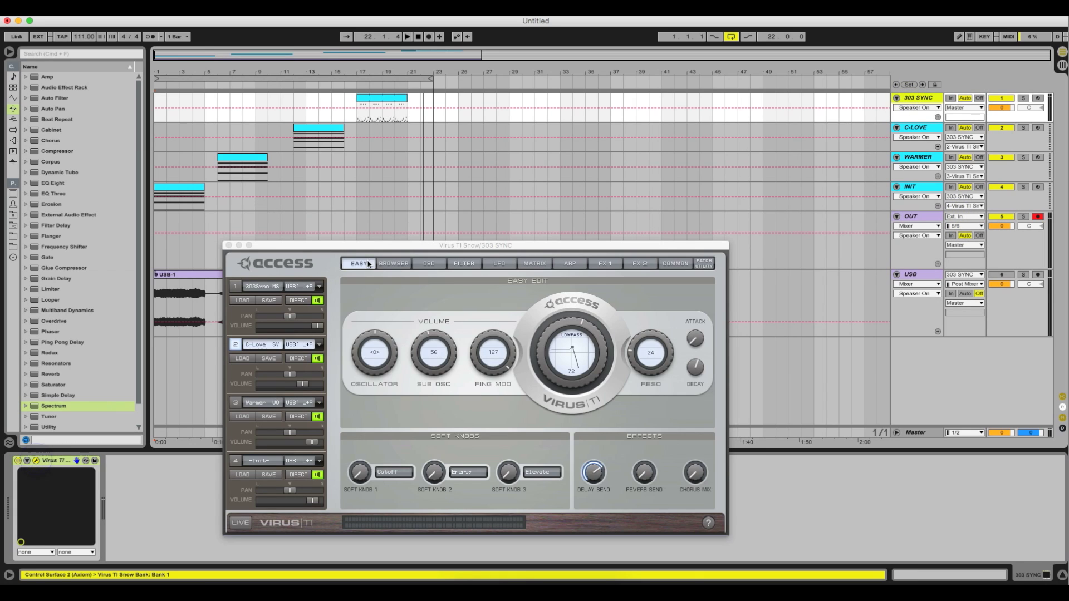
click(301, 286)
click(316, 256)
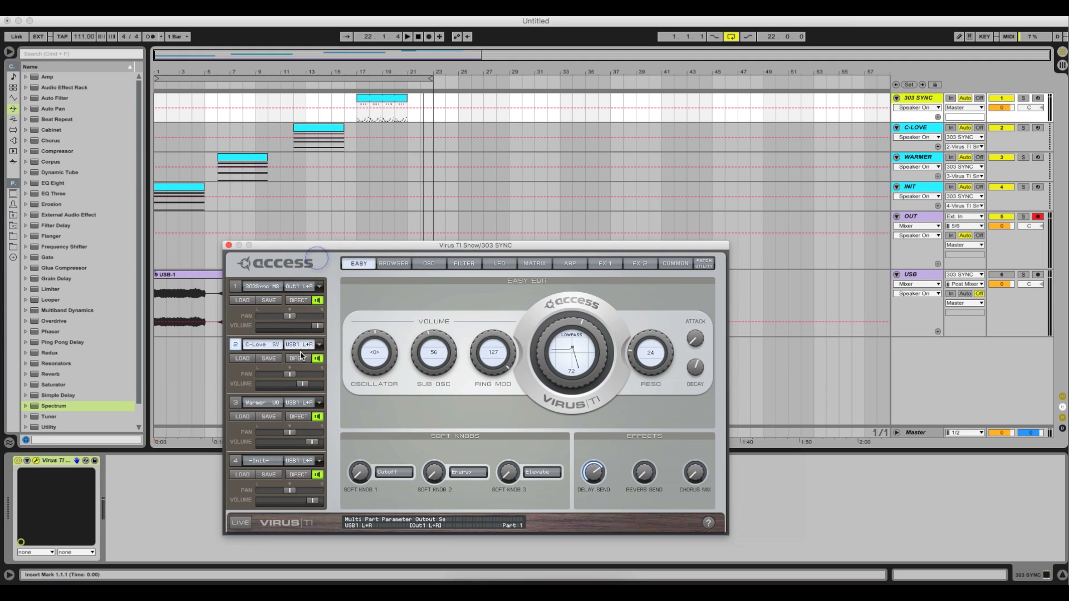
click(306, 344)
click(306, 313)
- Route Virus TI parts 3 and 4 to Out1 L+R and close the plugin window
click(303, 402)
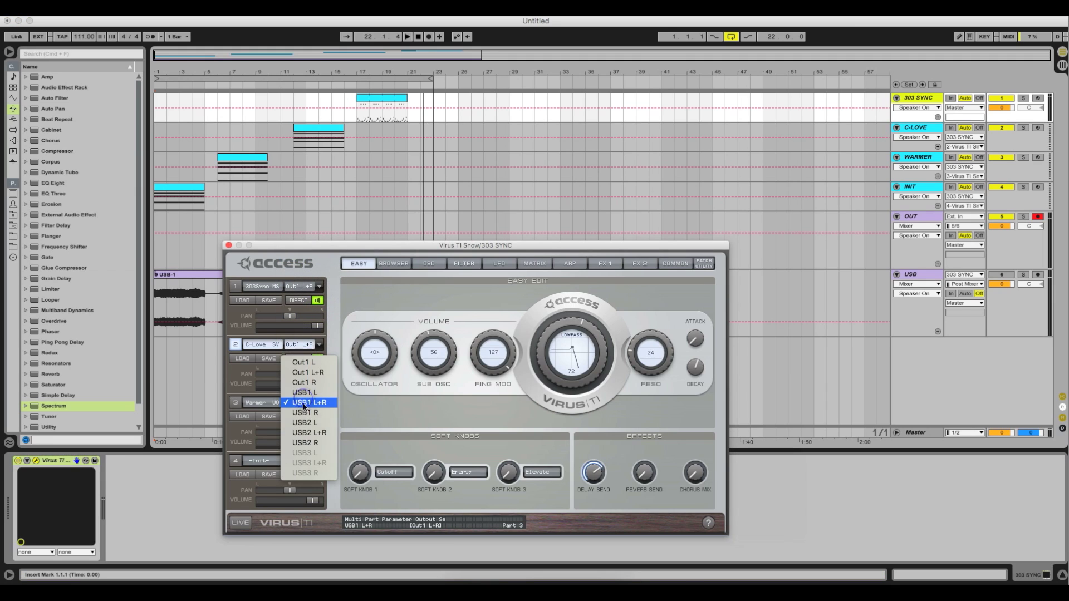
click(316, 364)
click(301, 461)
click(304, 437)
click(305, 462)
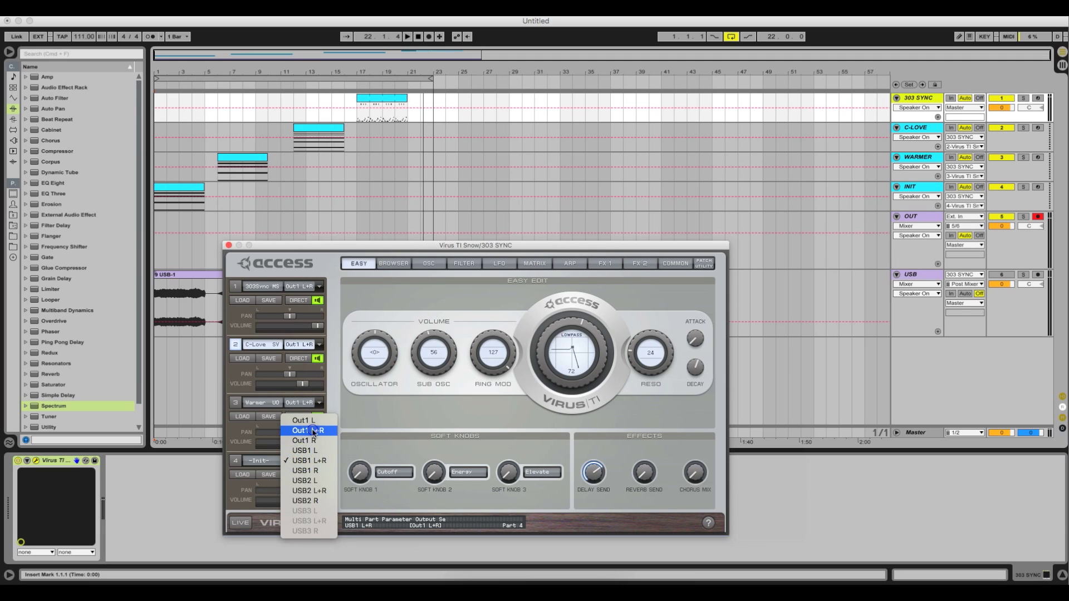
click(303, 431)
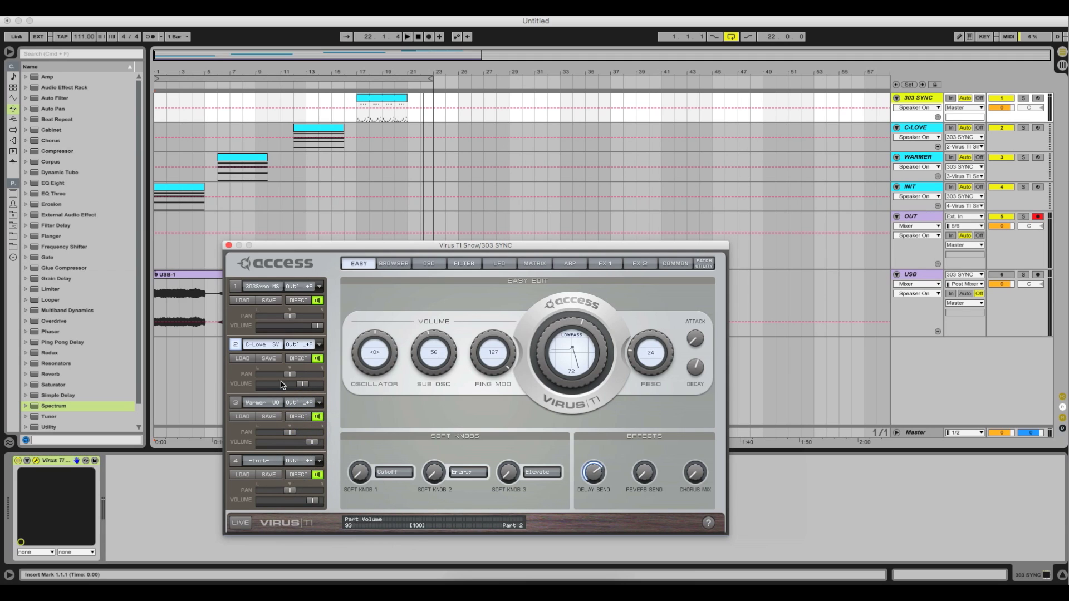
click(229, 246)
- Record the synth's analog output onto the OUT track from the song start to bar 22
click(157, 255)
key(space)
click(157, 254)
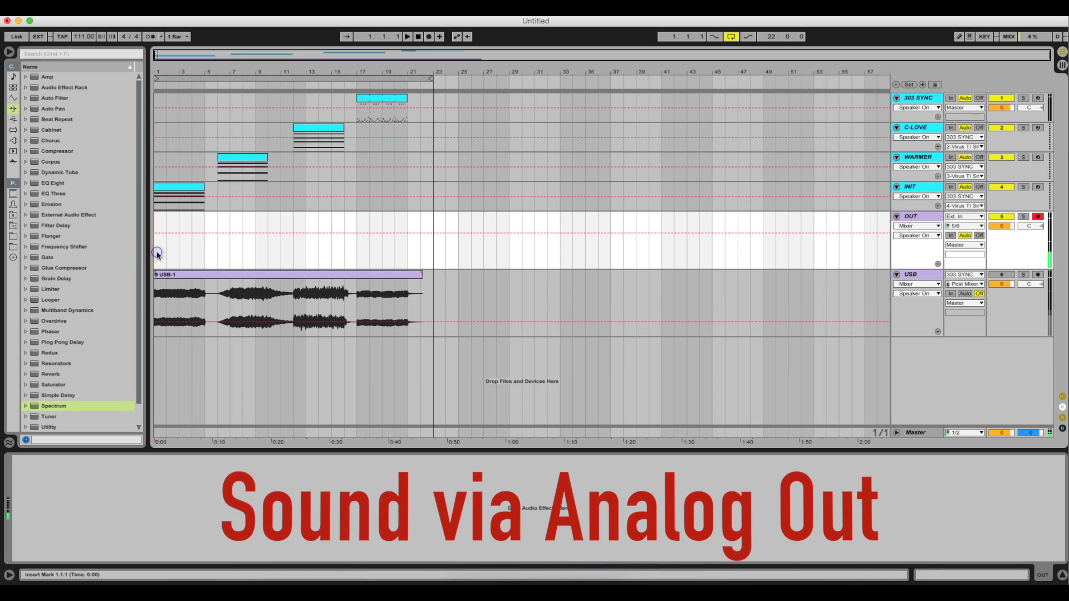
click(428, 37)
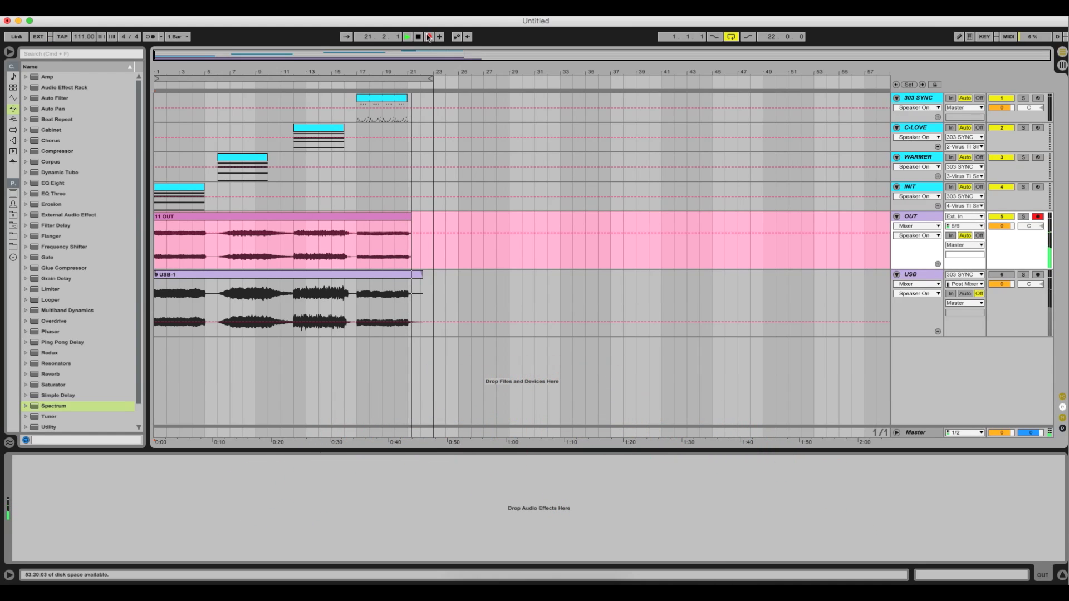
click(429, 37)
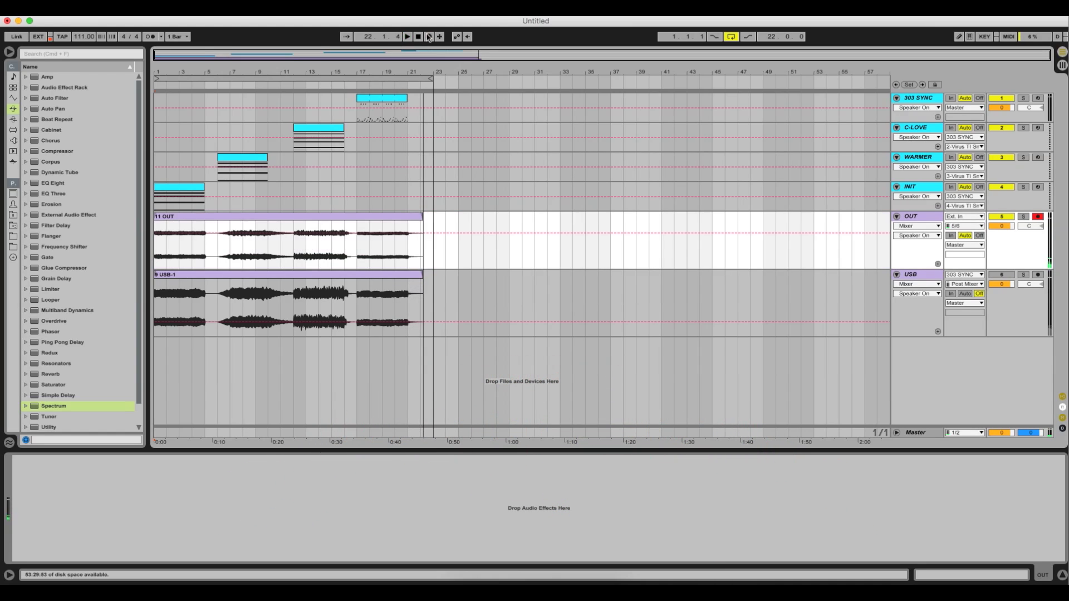
- Open the bx_meter plugin from the Master track and place the insert marker on the OUT track at 2.1.1
click(914, 432)
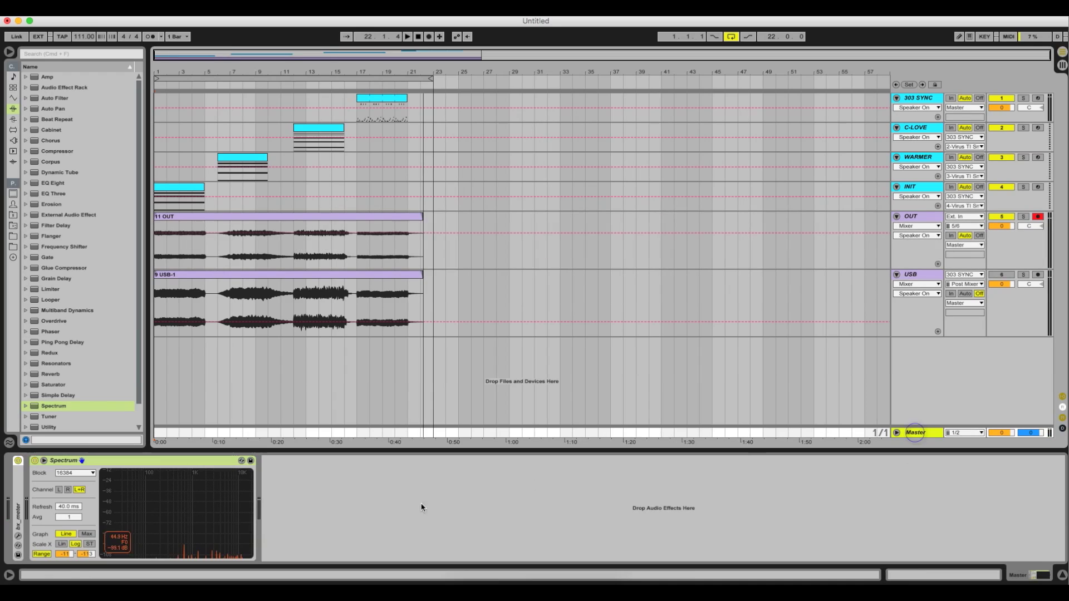
click(17, 536)
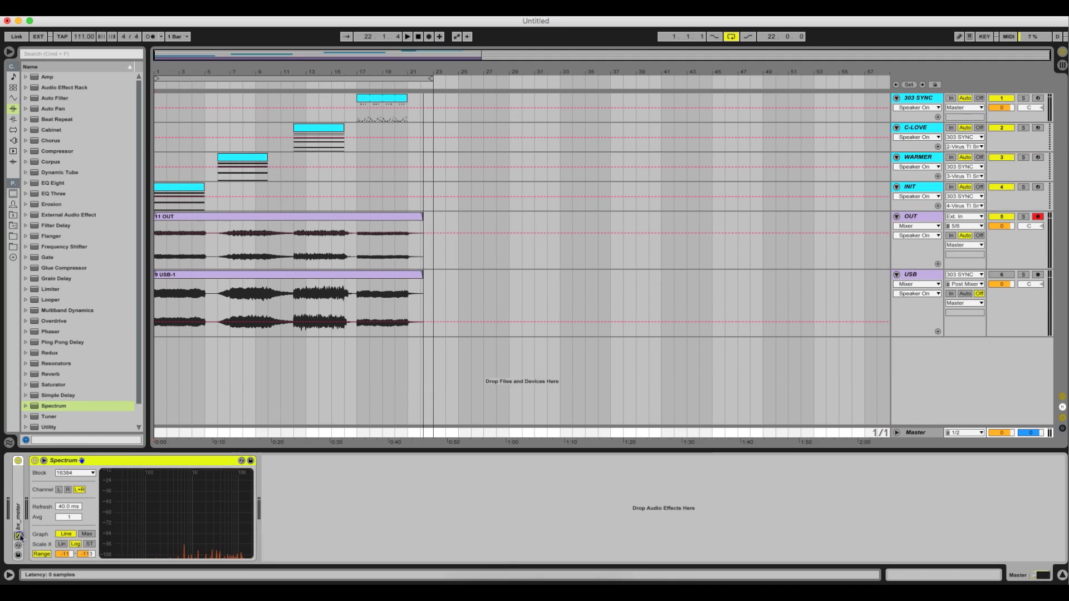
click(471, 368)
click(334, 267)
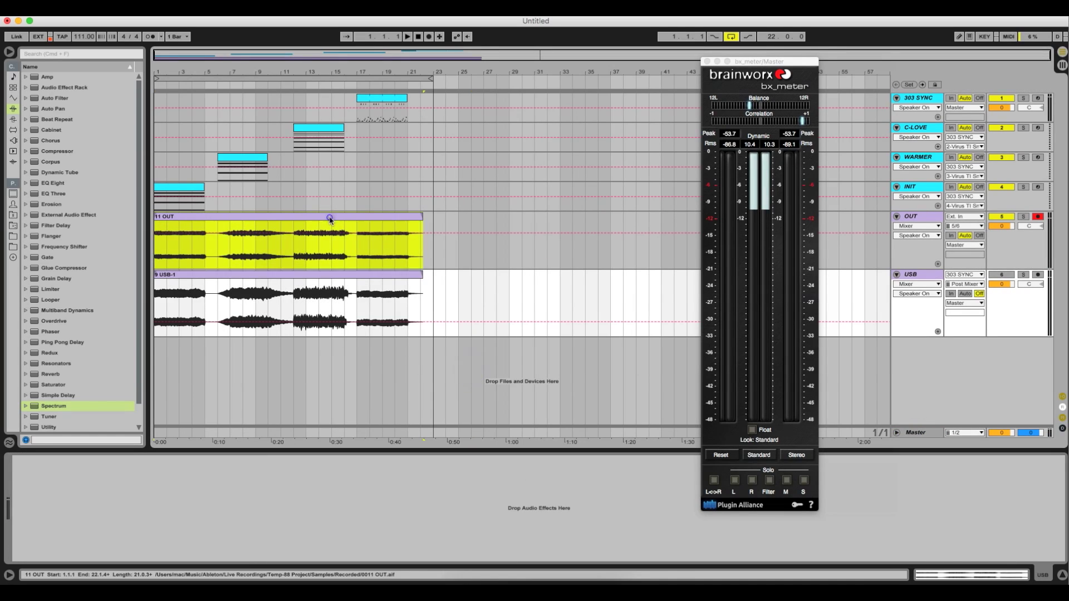
click(166, 256)
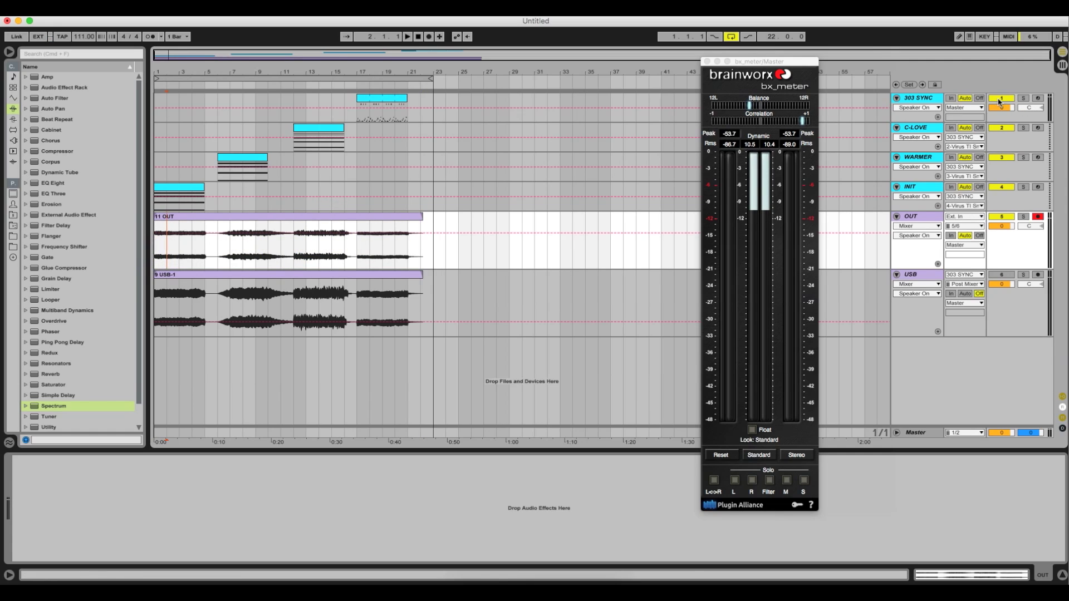
- Deactivate the 303 SYNC, C-LOVE, WARMER and INIT tracks and review the key mappings that switch between the OUT and USB tracks
drag(1000, 119, 999, 195)
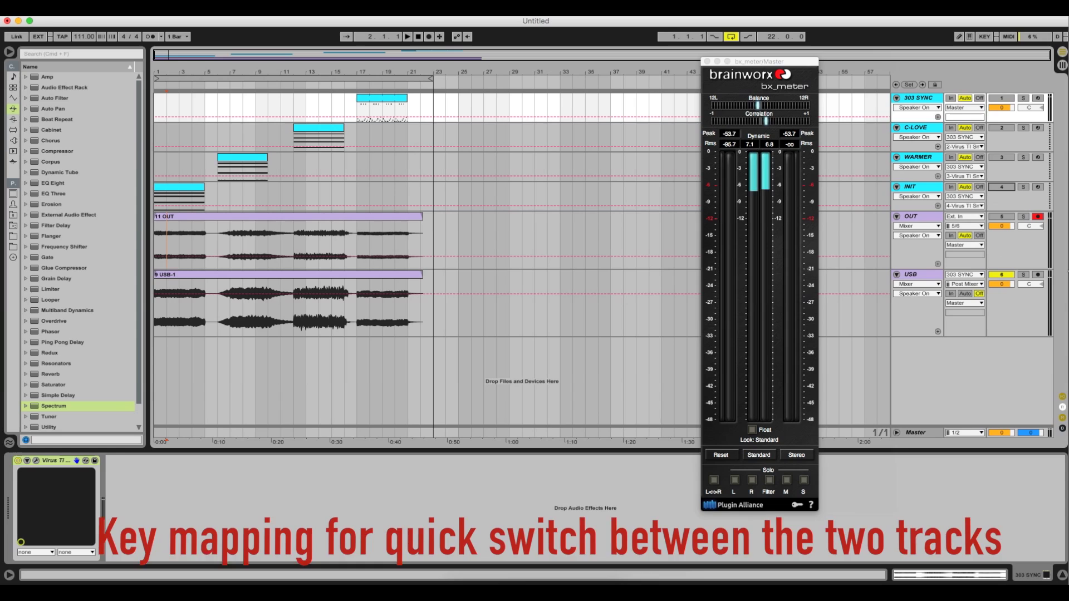
key(a)
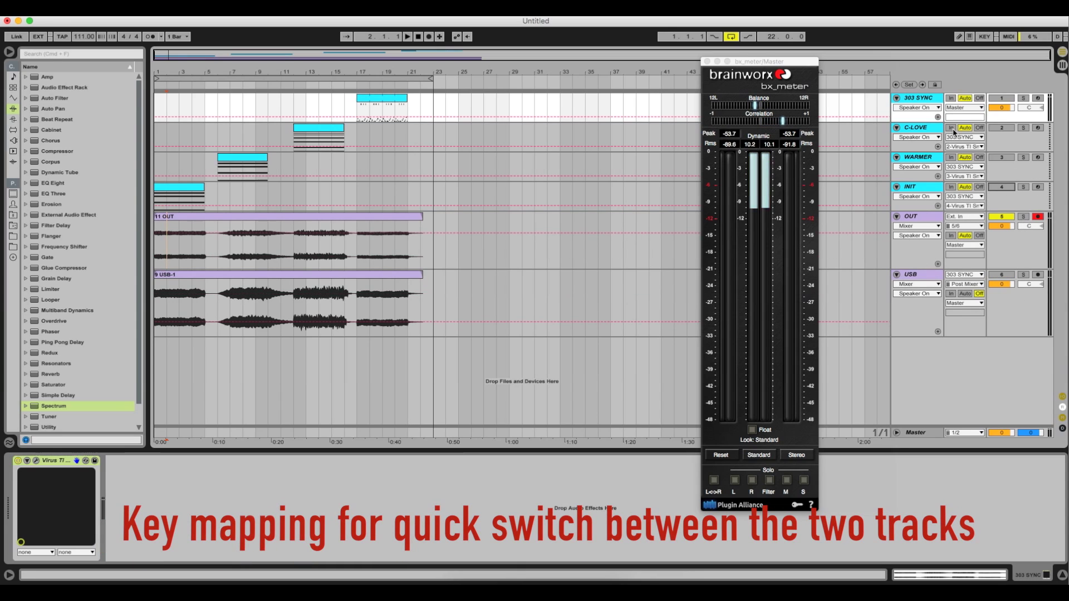
click(981, 38)
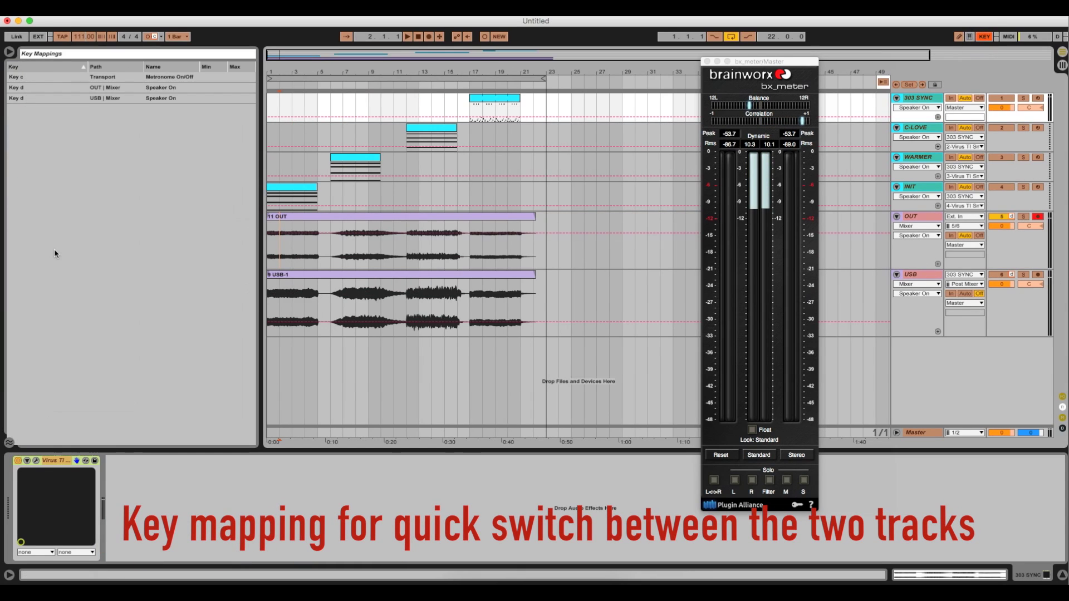
click(984, 38)
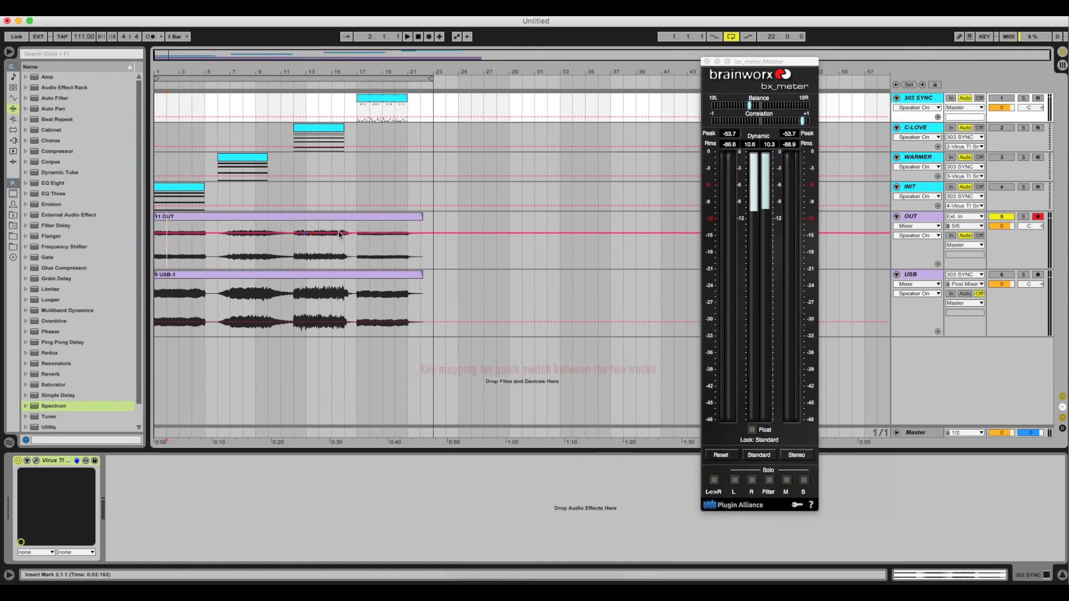
- Play the opening section to compare levels and set the OUT clip's gain to 5.25 dB
click(156, 250)
key(space)
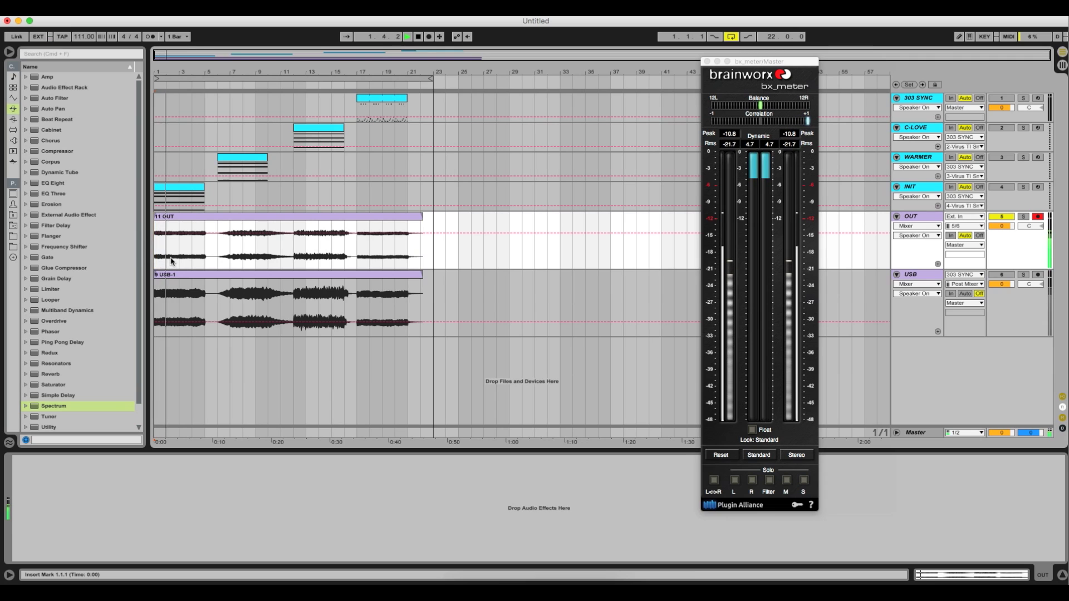
click(179, 236)
key(space)
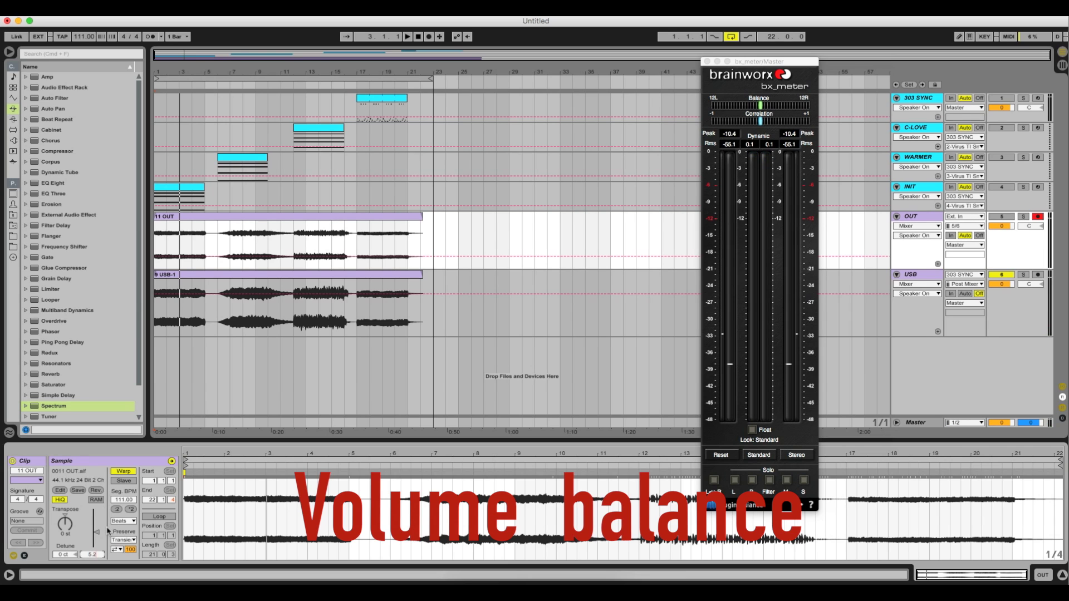
drag(108, 530, 108, 526)
key(space)
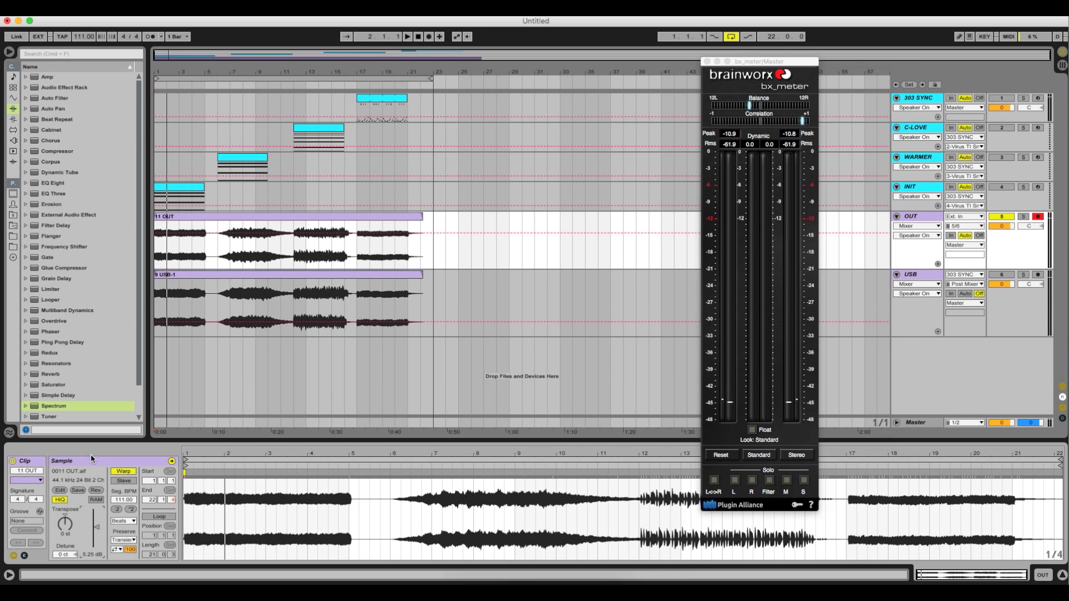
- Loop playback from 1.1.1 to 5.1.1 and compare the sound by switching between the OUT and USB tracks
key(space)
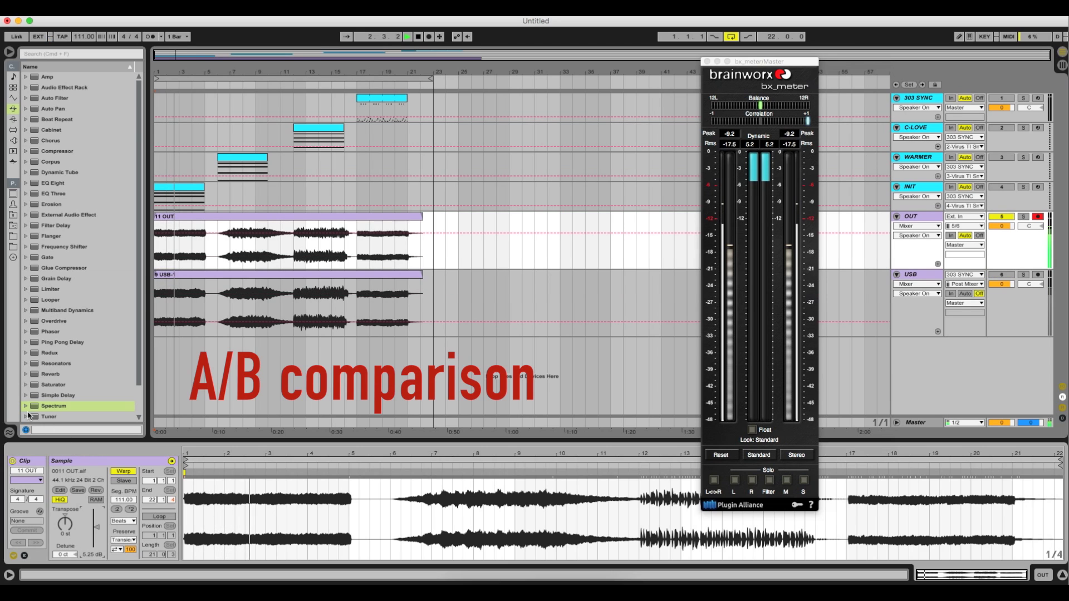
drag(210, 246, 156, 246)
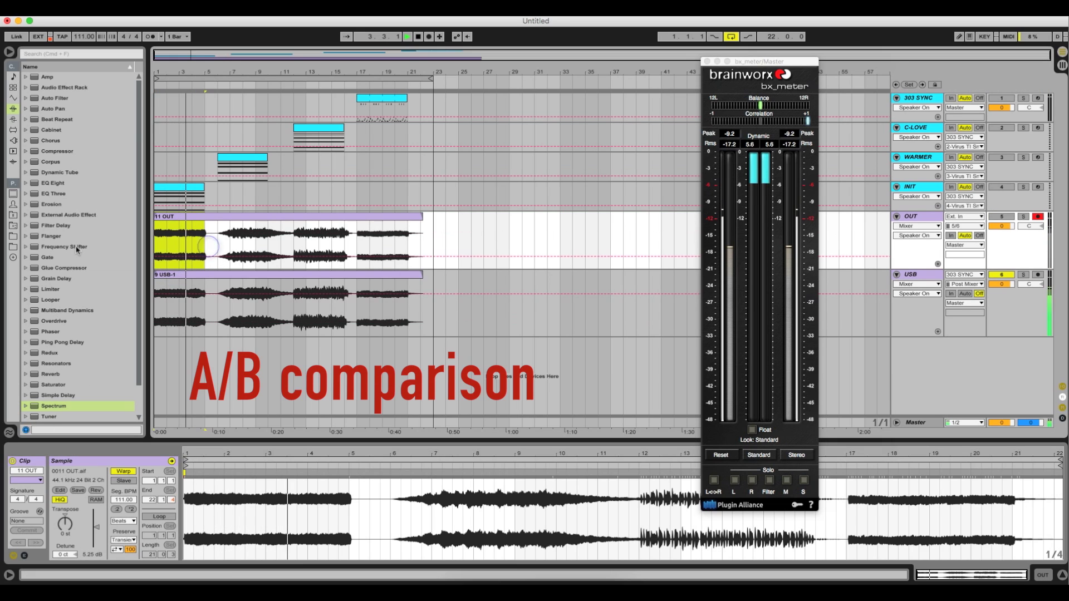
key(super+l)
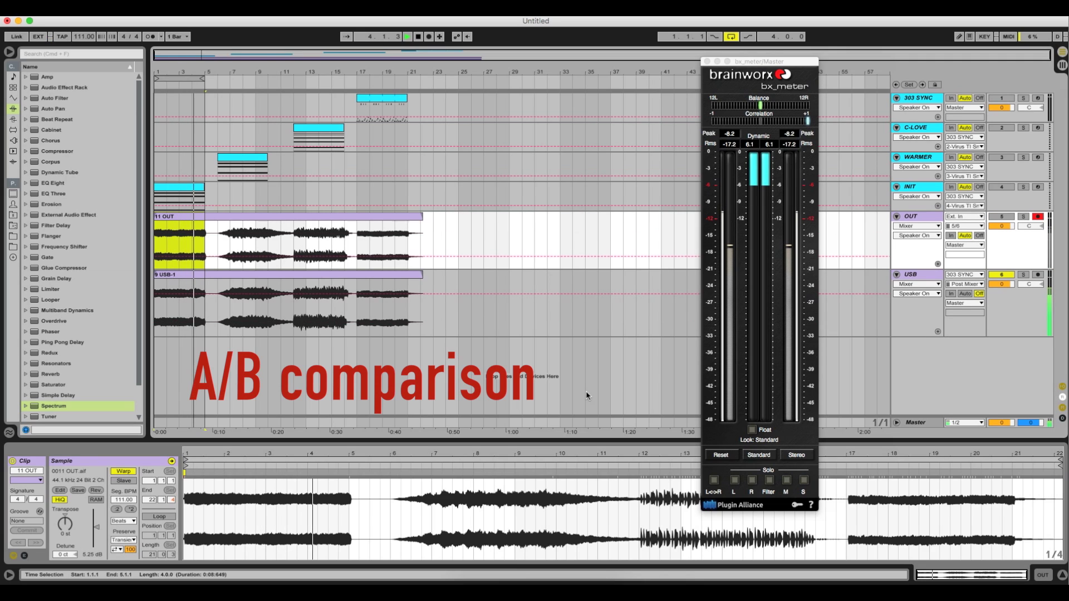
key(a)
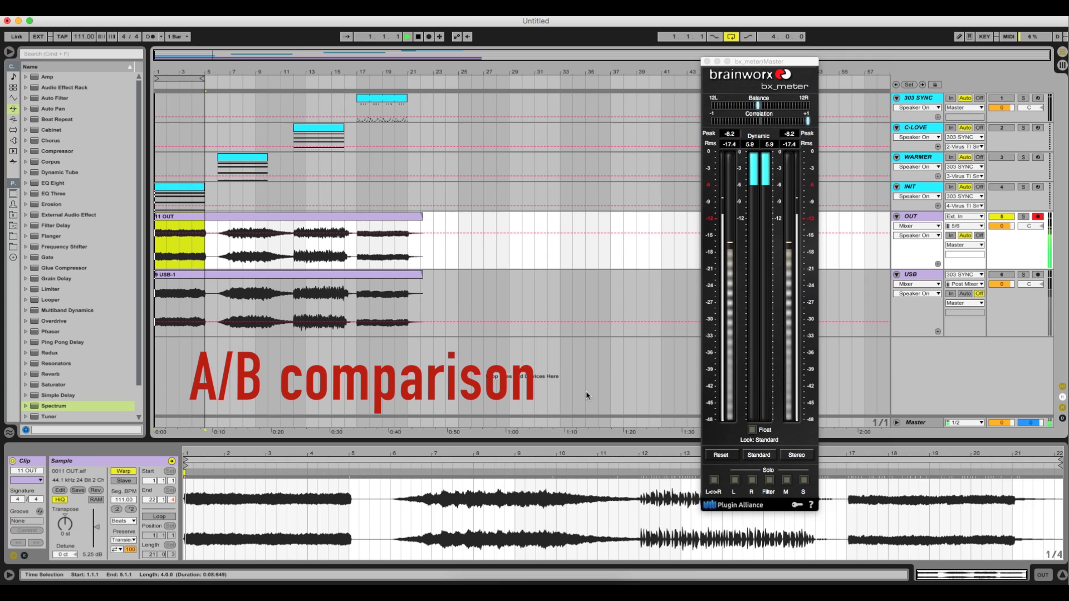
key(a)
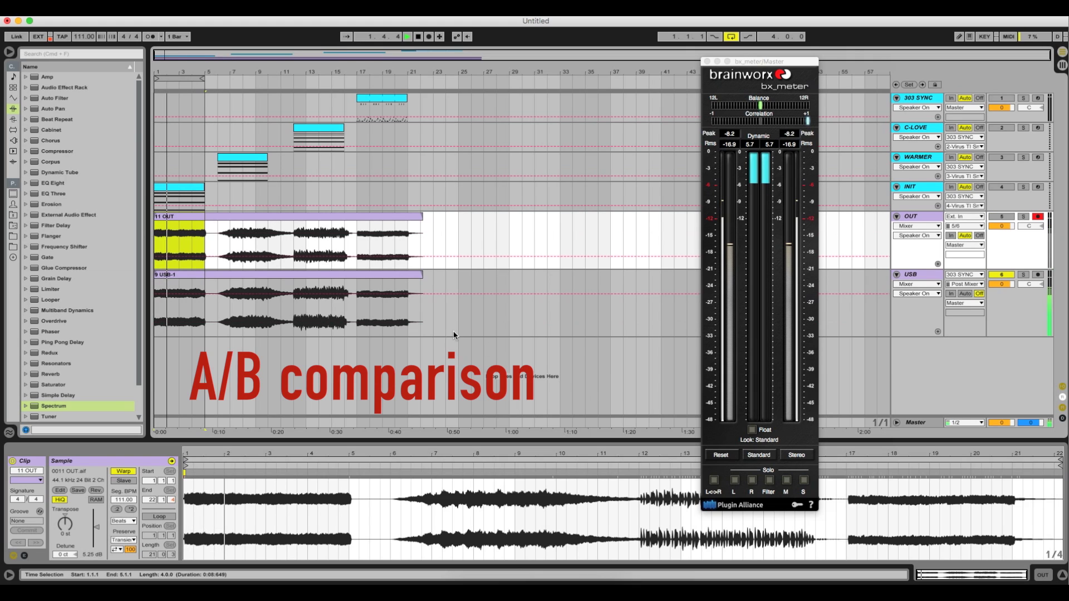
key(a)
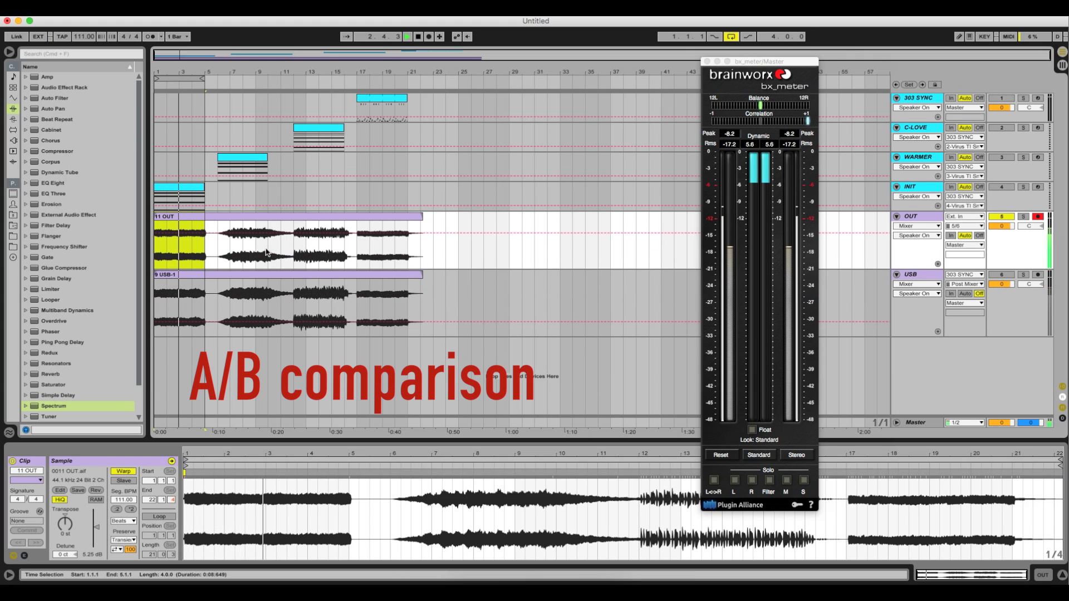
- Loop the section from 6.1.1 to 11.1.1 and listen to the WARMER recordings
drag(217, 200, 280, 199)
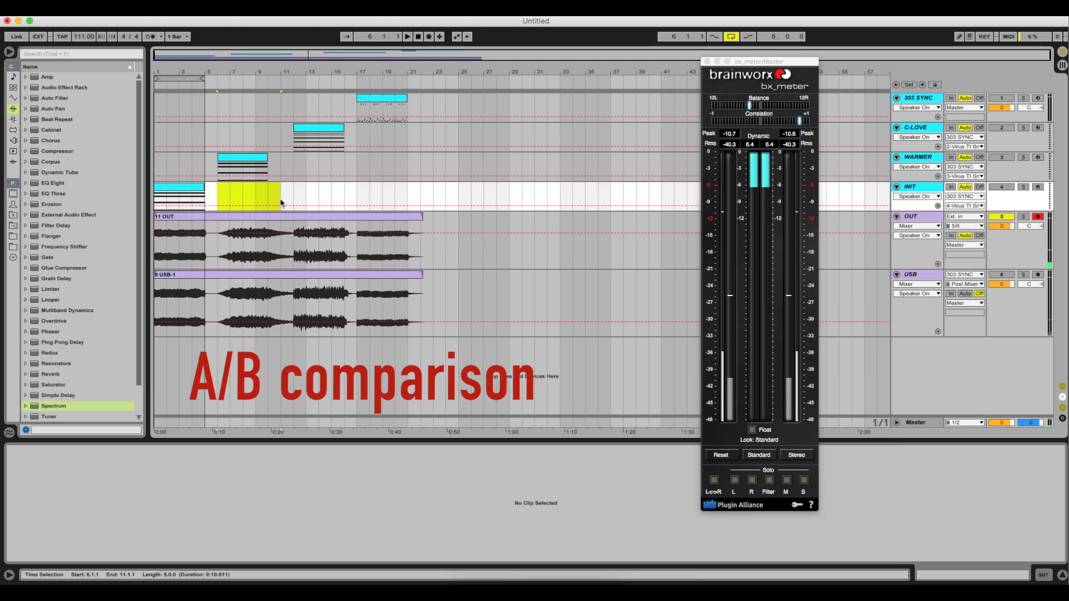
key(super+l)
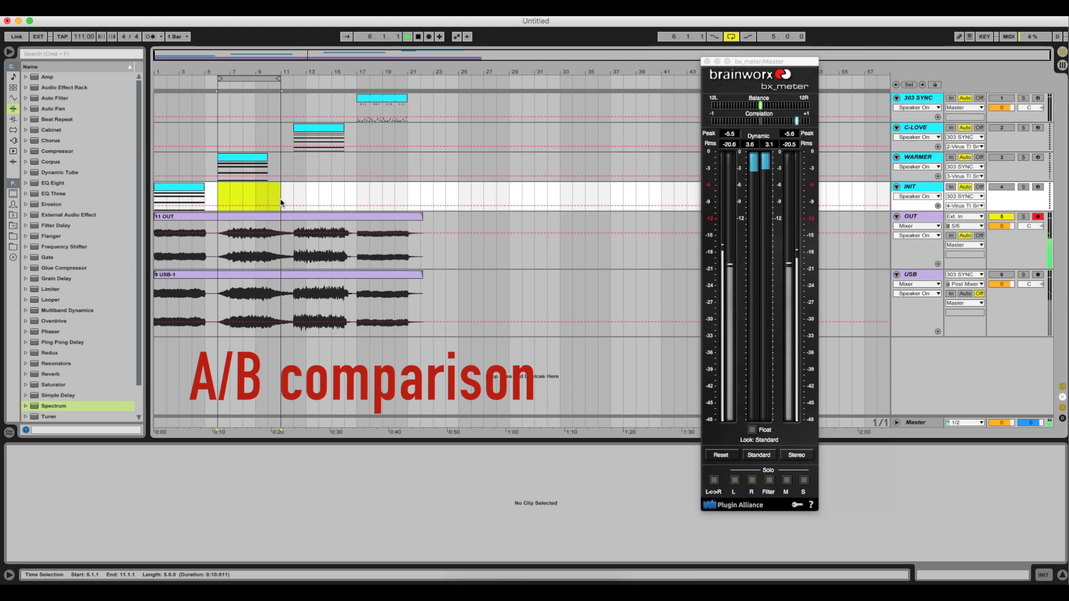
key(space)
- Loop the section from 12.1.1 to 16.1.1 and listen to the C-LOVE recordings
drag(295, 198, 349, 201)
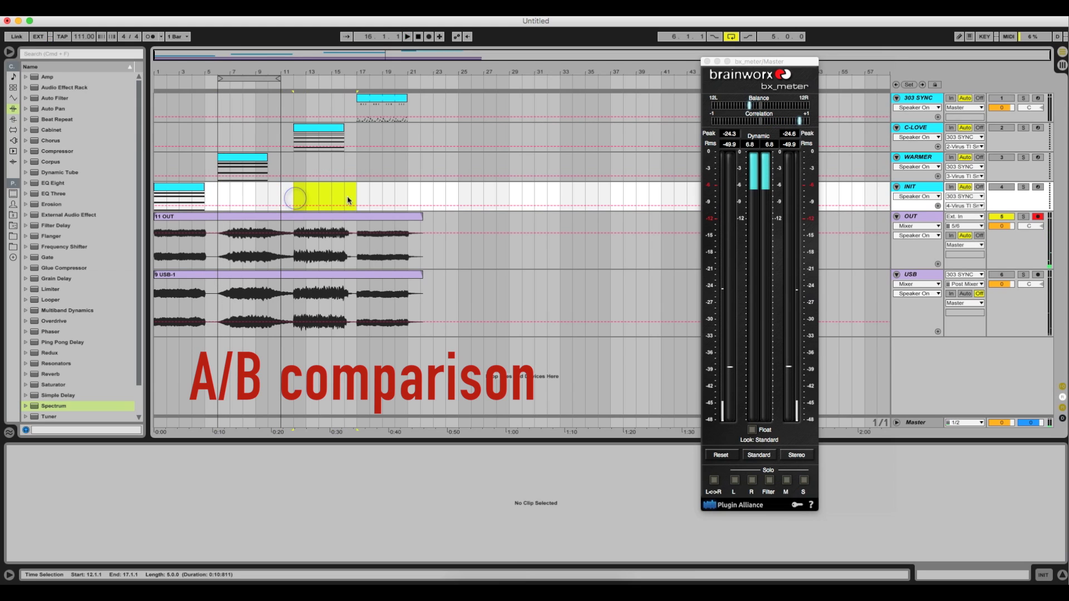
key(ctrl+l)
key(space)
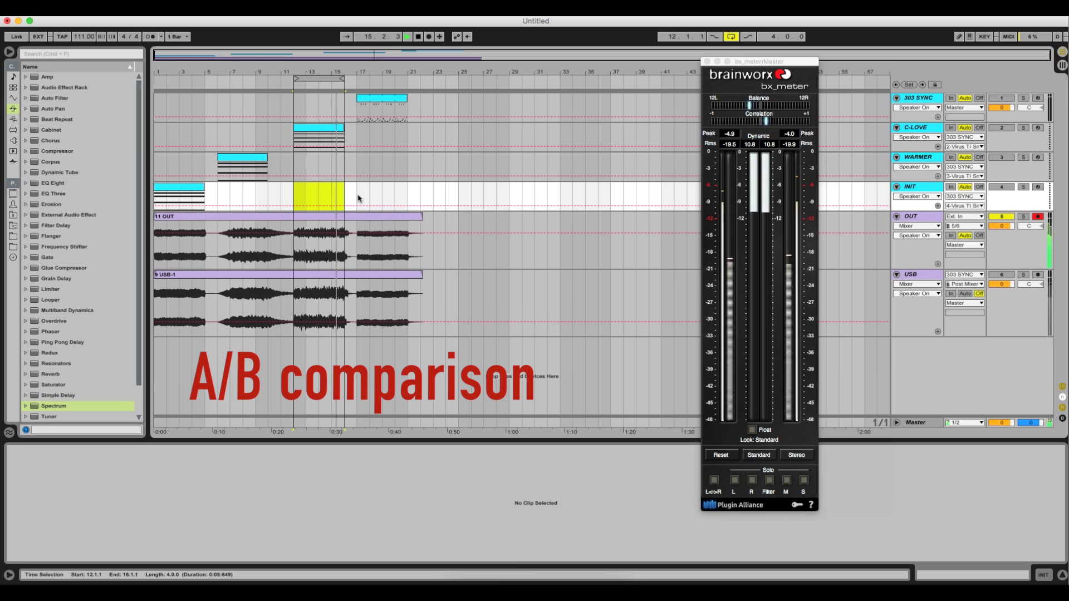
key(space)
- Loop the 303 SYNC section from 17.1.1 to 21.1.1 and switch between the OUT and USB tracks during playback
drag(359, 198, 406, 197)
key(super+l)
key(space)
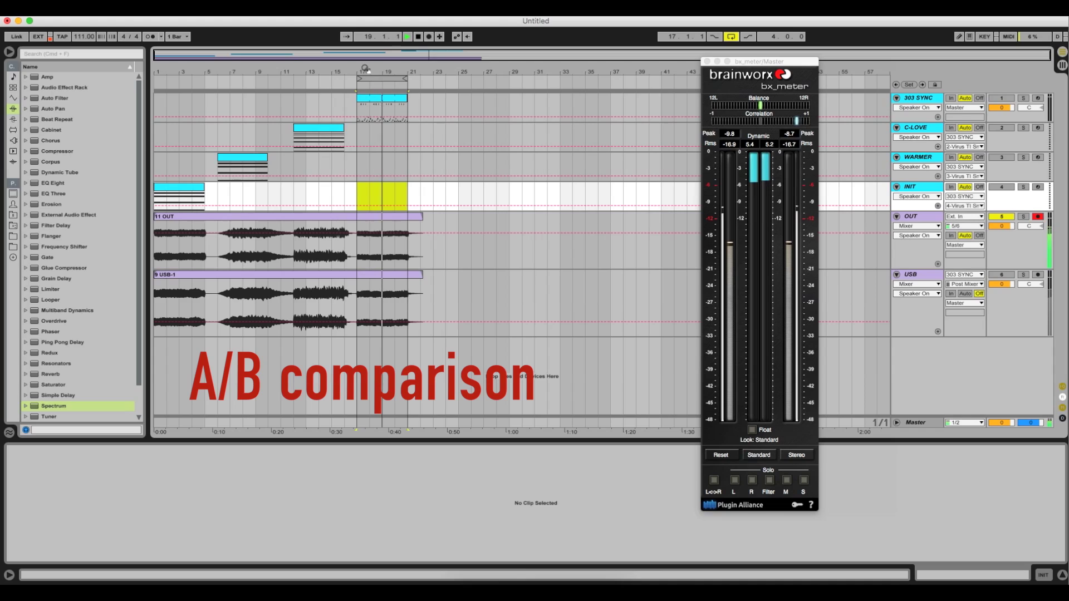
key(a)
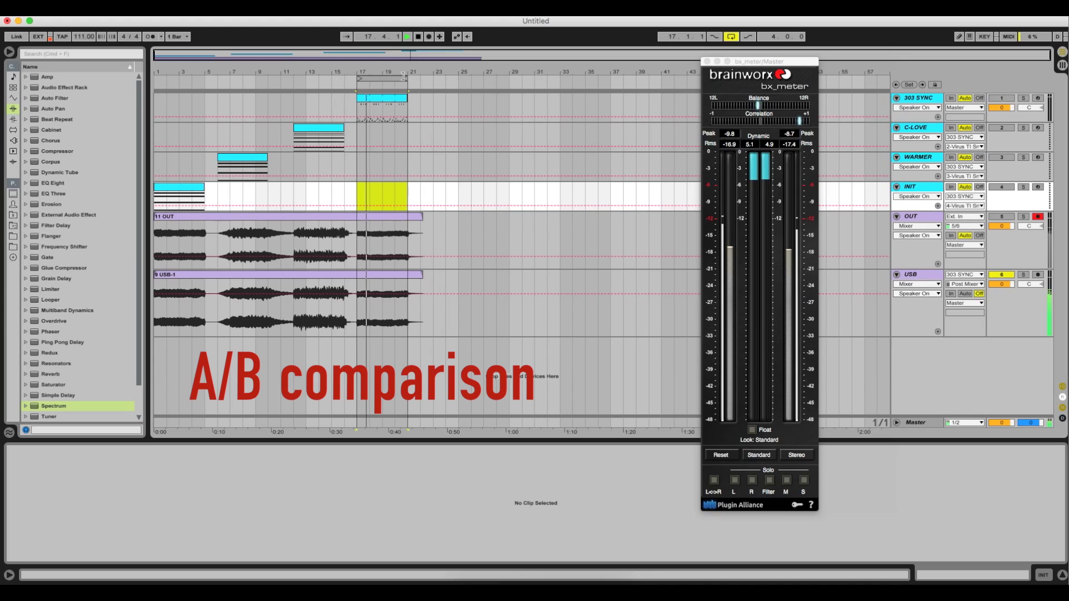
key(a)
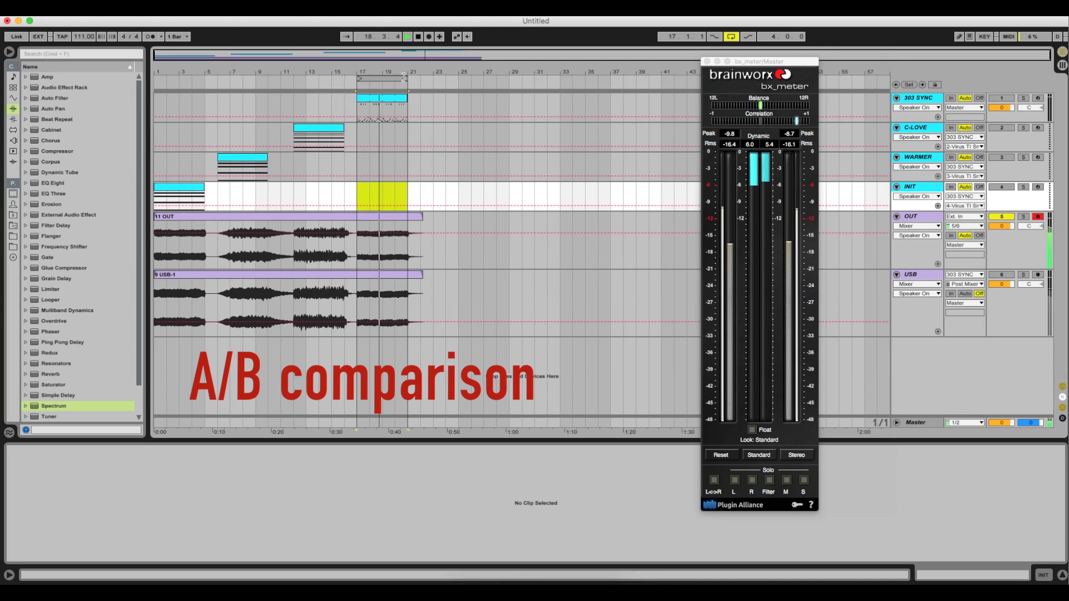
key(a)
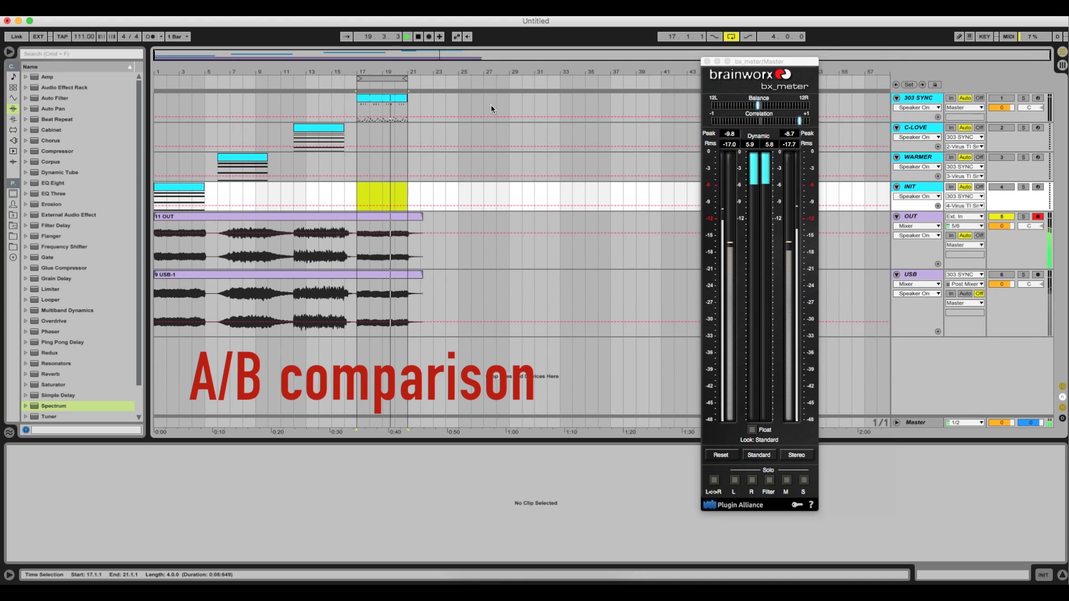